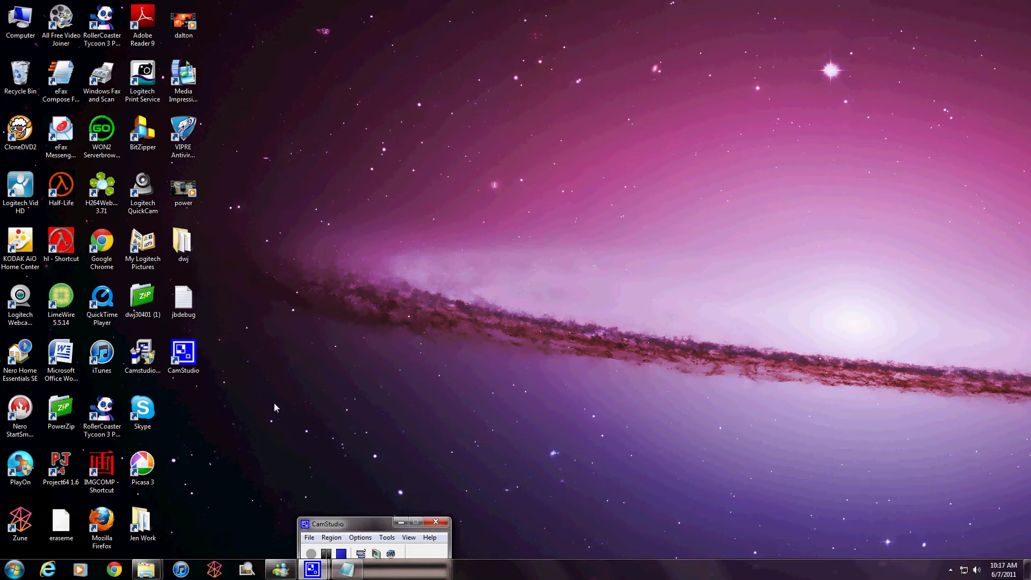
# Close the open Notepad window and open the dwj folder from the desktop in a maximized window.
pyautogui.rightClick(347, 570)
pyautogui.click(323, 540)
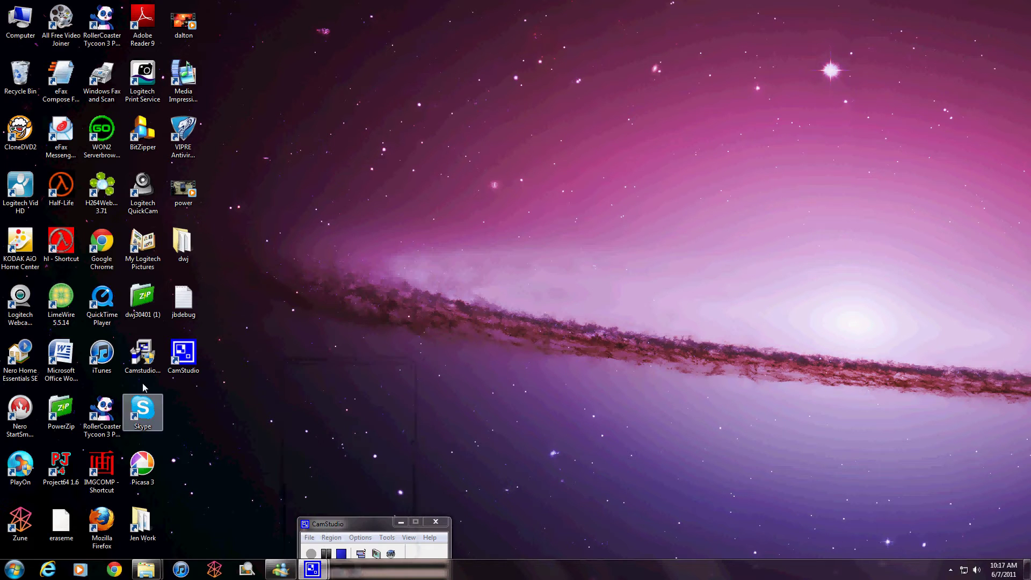
pyautogui.click(186, 249)
pyautogui.doubleClick(185, 246)
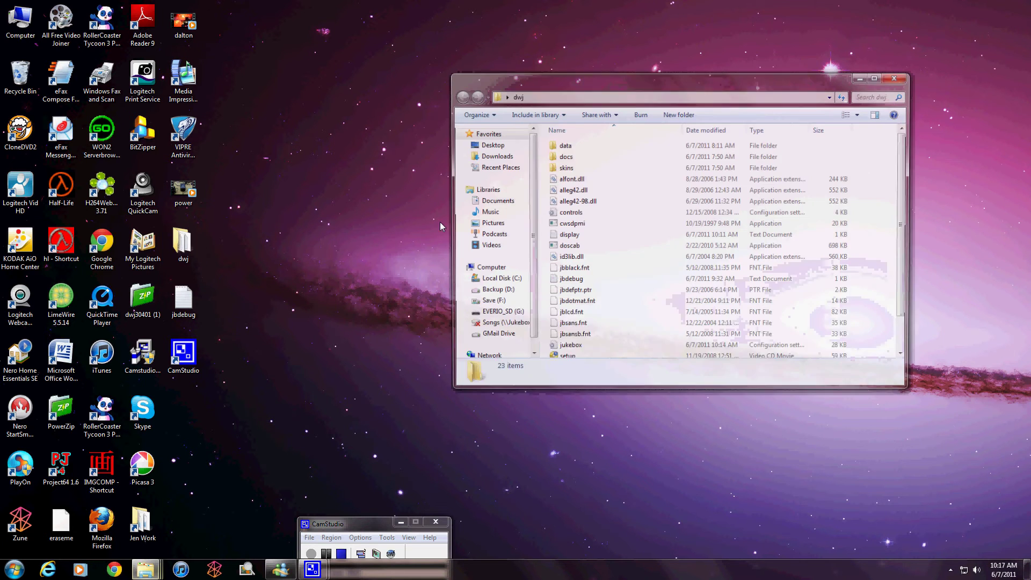
pyautogui.scroll(-1, 906, 172)
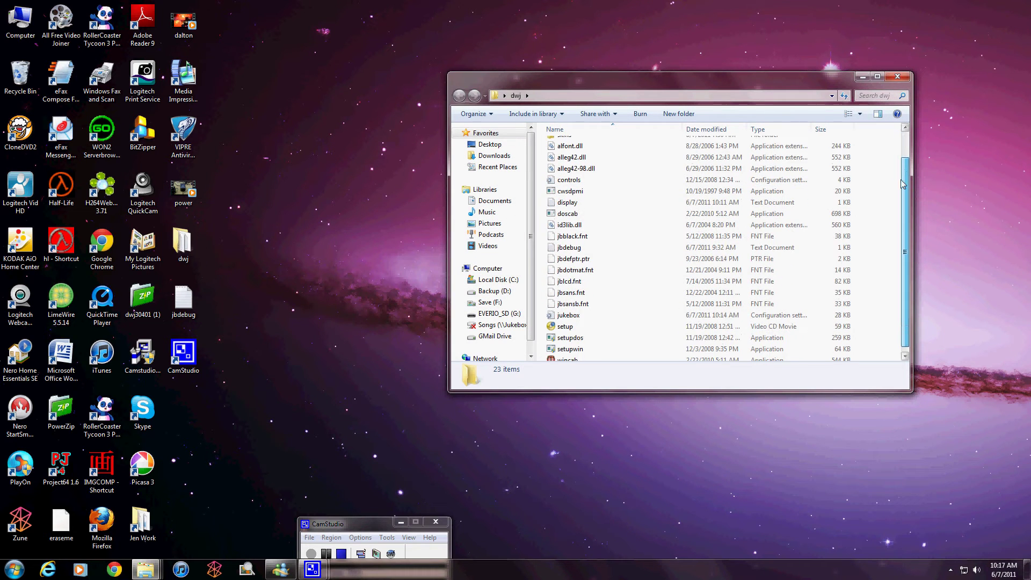
pyautogui.click(878, 77)
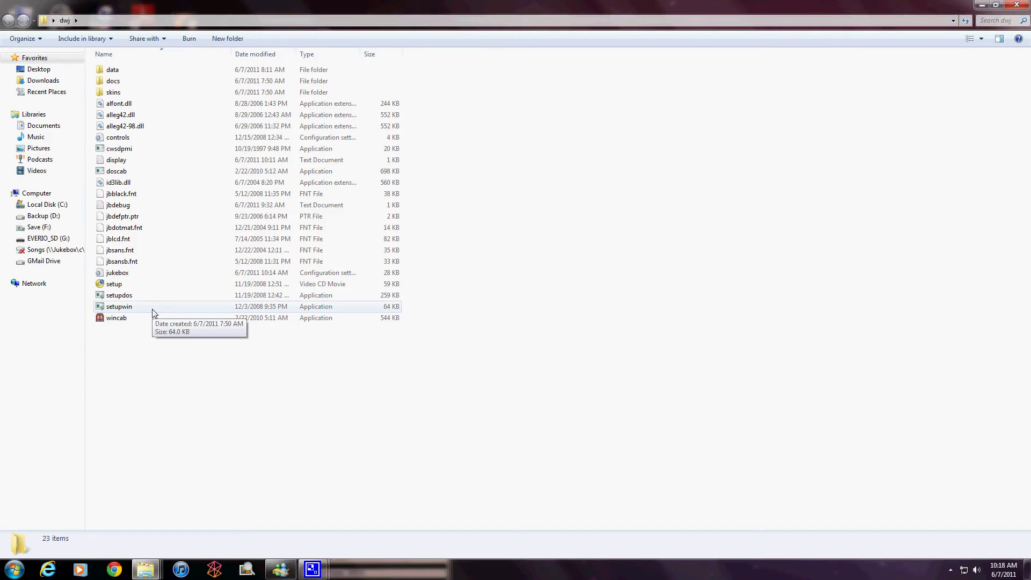
# Open the jukebox configuration settings file from the dwj folder and move its window aside.
pyautogui.click(116, 278)
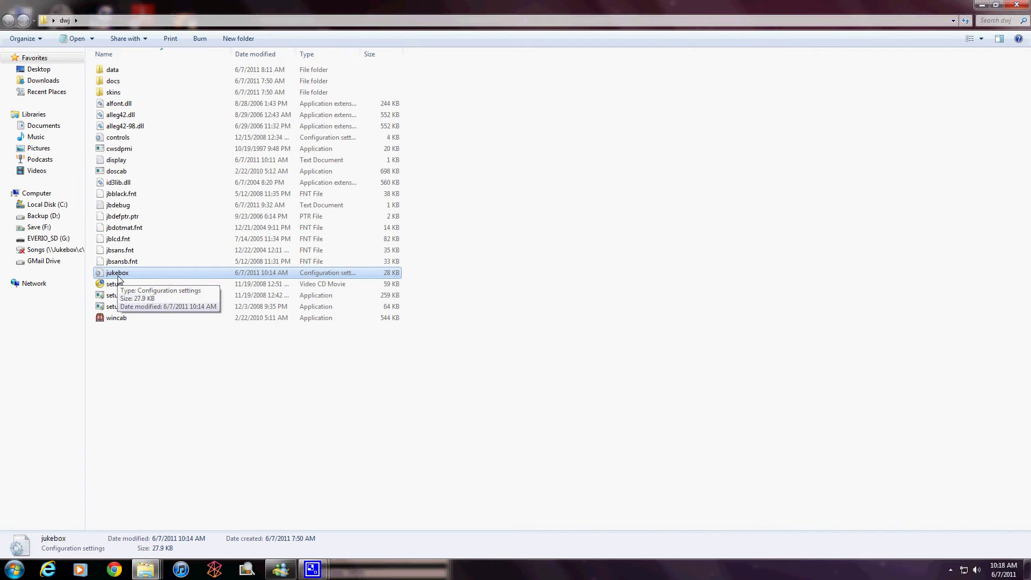
pyautogui.doubleClick(118, 277)
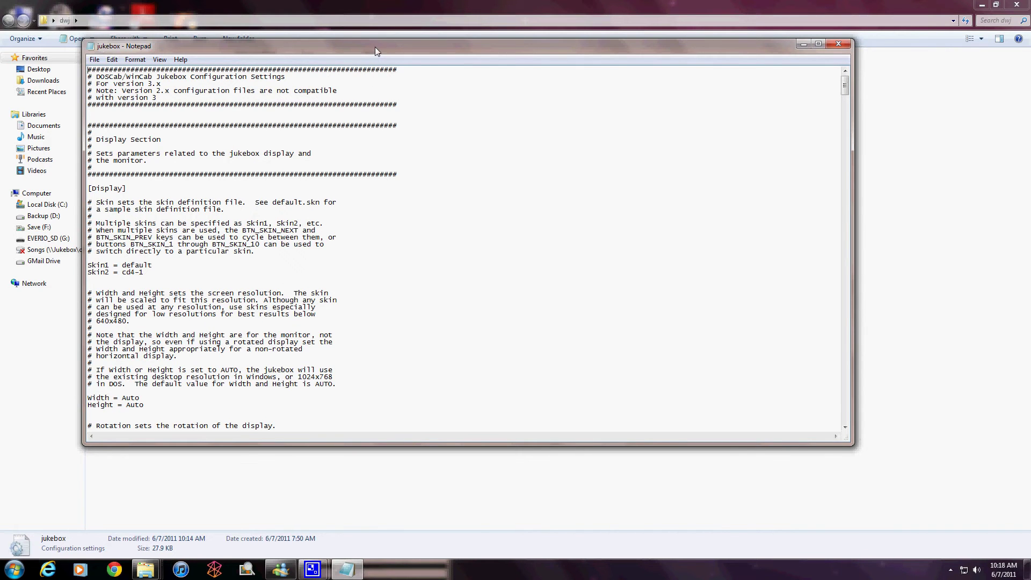
pyautogui.moveTo(374, 47); pyautogui.dragTo(644, 77)
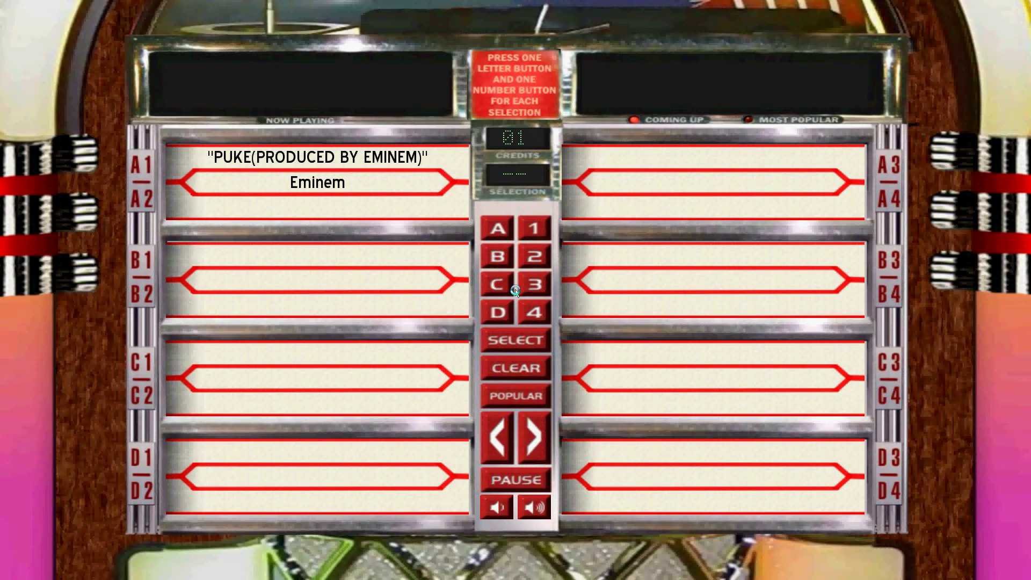
# Exit the running jukebox and look through the background images in the skins folder's bgrounds subfolder.
pyautogui.press('Escape')
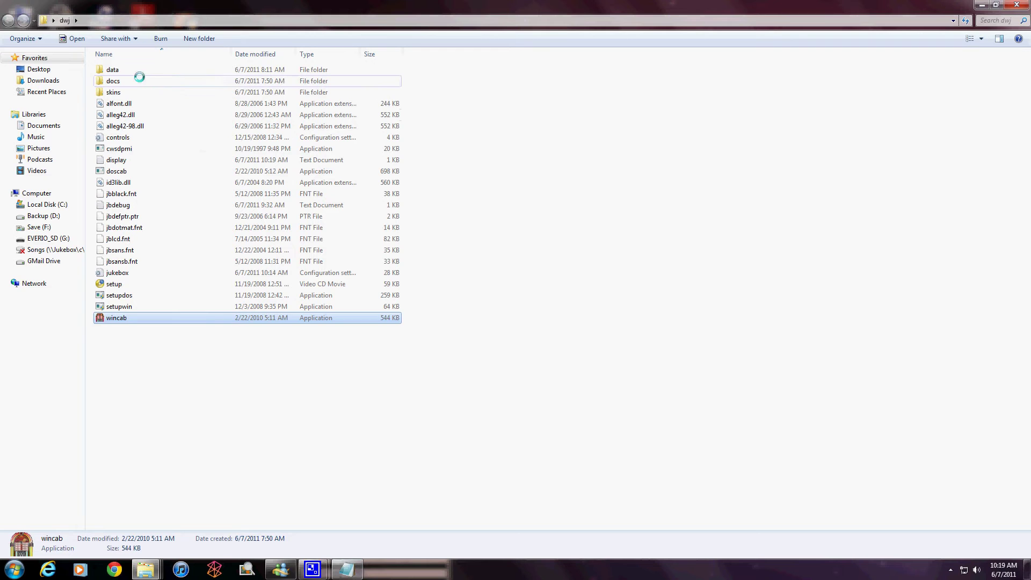
pyautogui.doubleClick(134, 92)
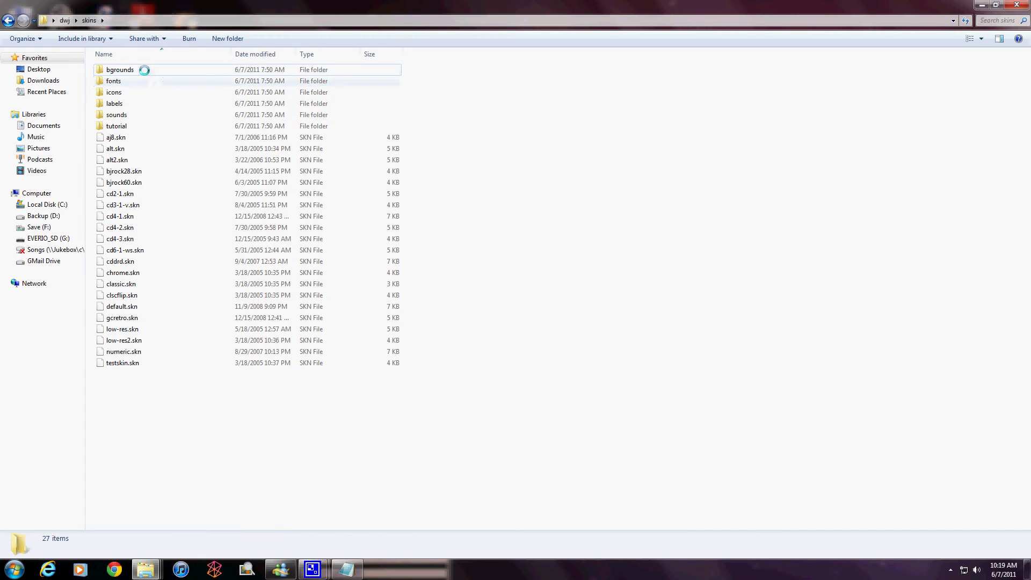
pyautogui.click(144, 71)
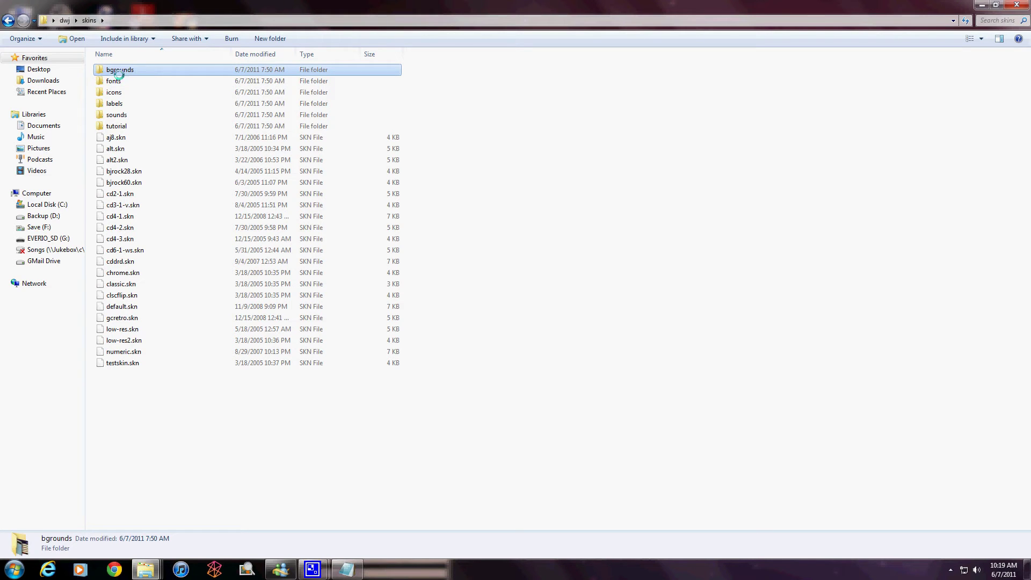
pyautogui.doubleClick(117, 71)
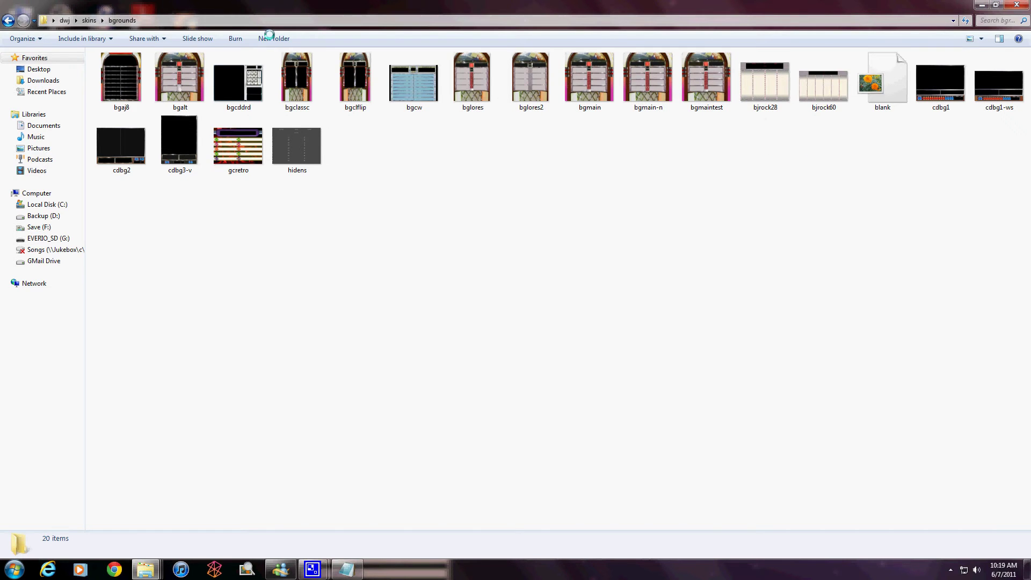
pyautogui.click(9, 21)
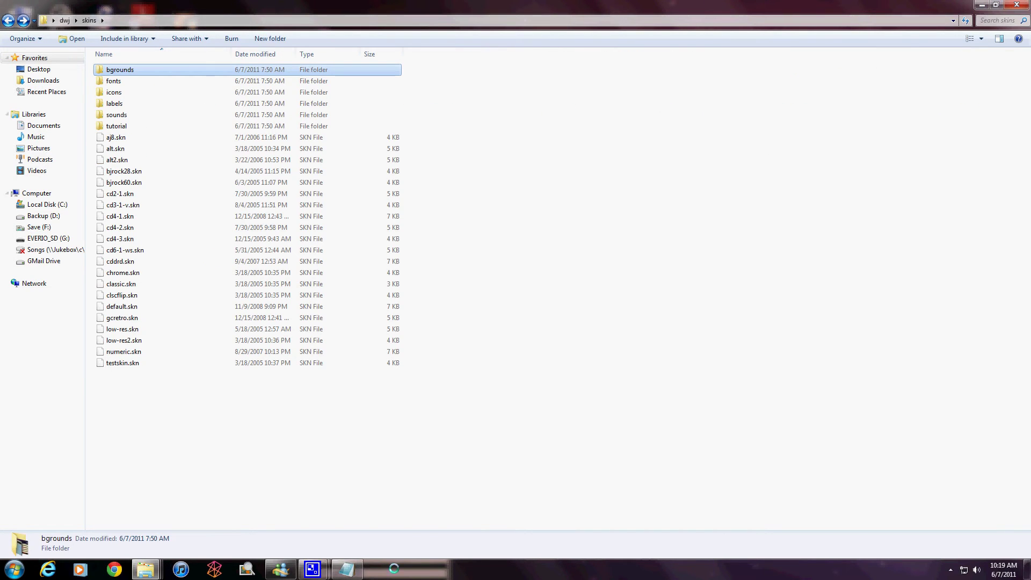
# Set Skin1 to bjrock28 in the Display section of the jukebox configuration file and save it.
pyautogui.click(355, 567)
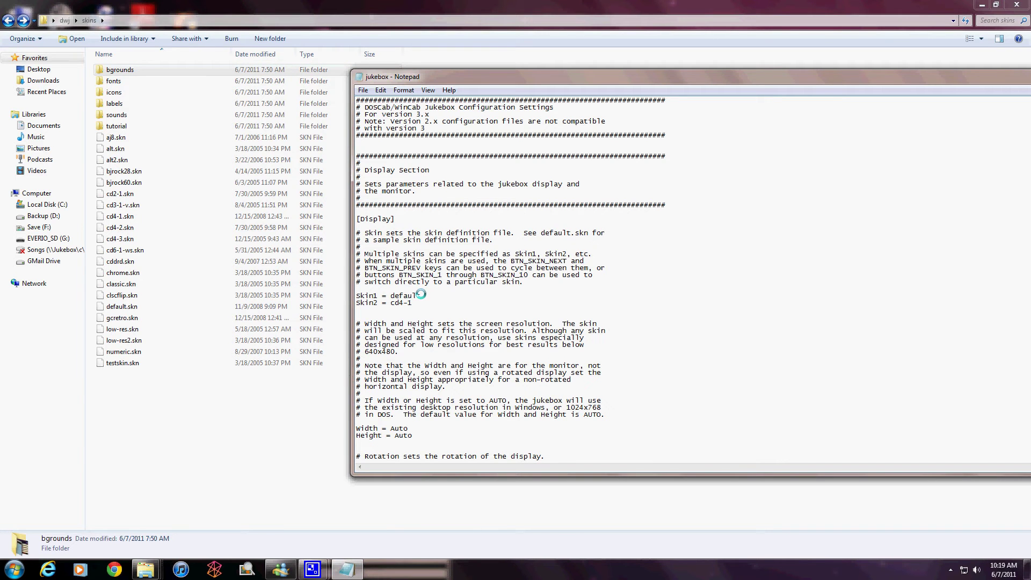
pyautogui.moveTo(421, 295); pyautogui.dragTo(390, 294)
pyautogui.write('bjrock28')
pyautogui.click(363, 90)
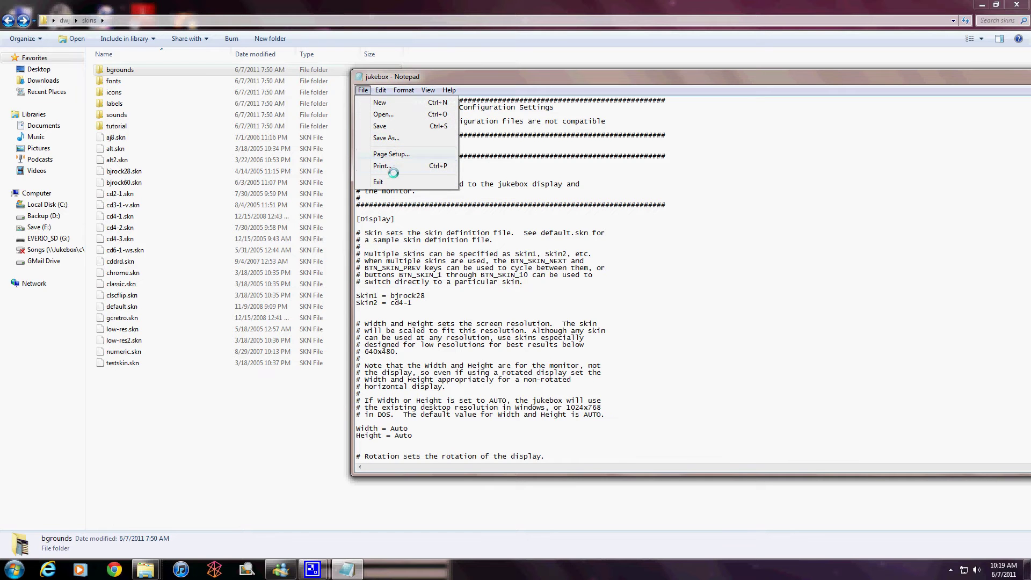
pyautogui.click(381, 126)
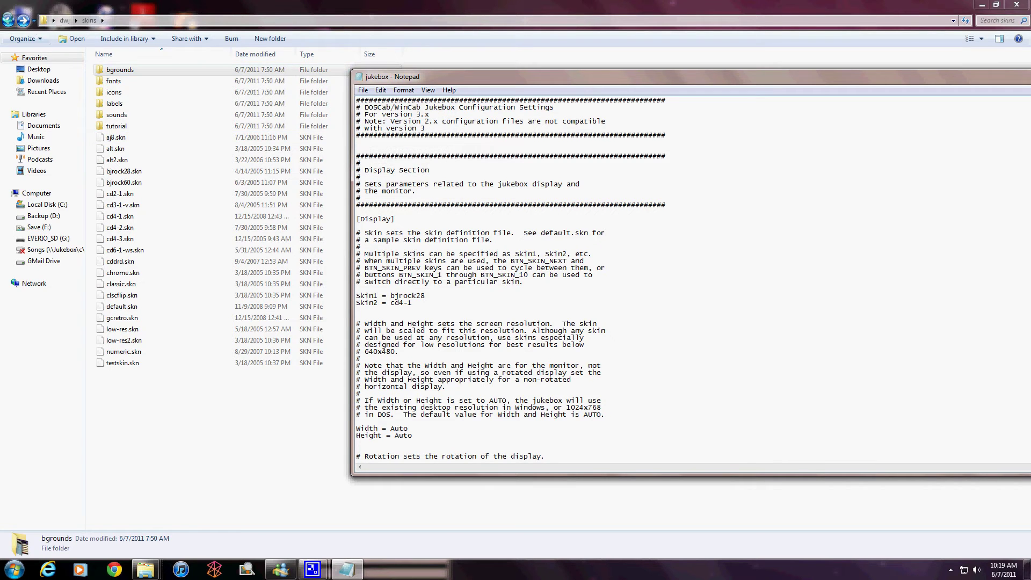
# Run wincab from the dwj folder to check the new skin and exit the jukebox again.
pyautogui.click(8, 20)
pyautogui.doubleClick(109, 318)
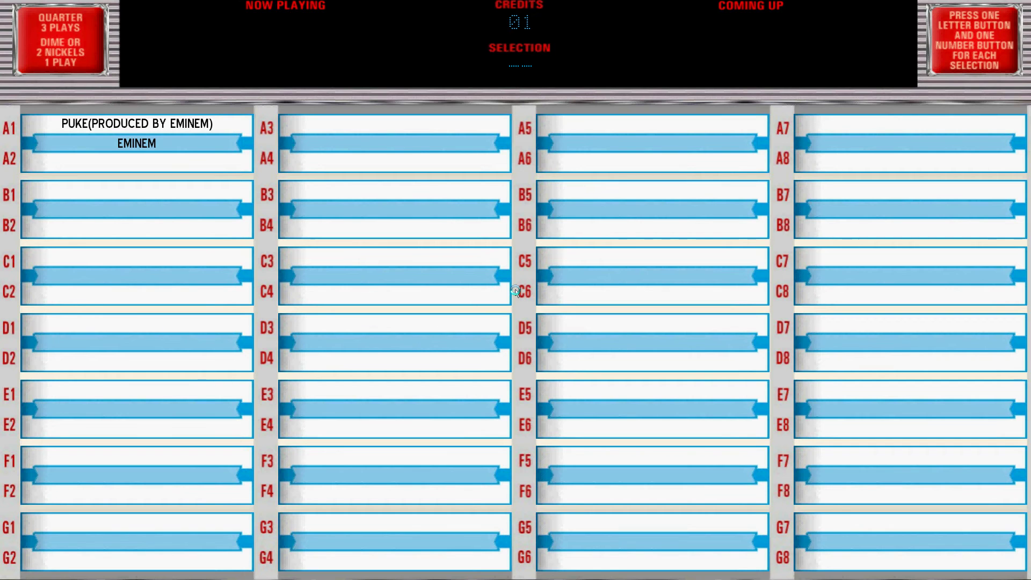
pyautogui.press('Escape')
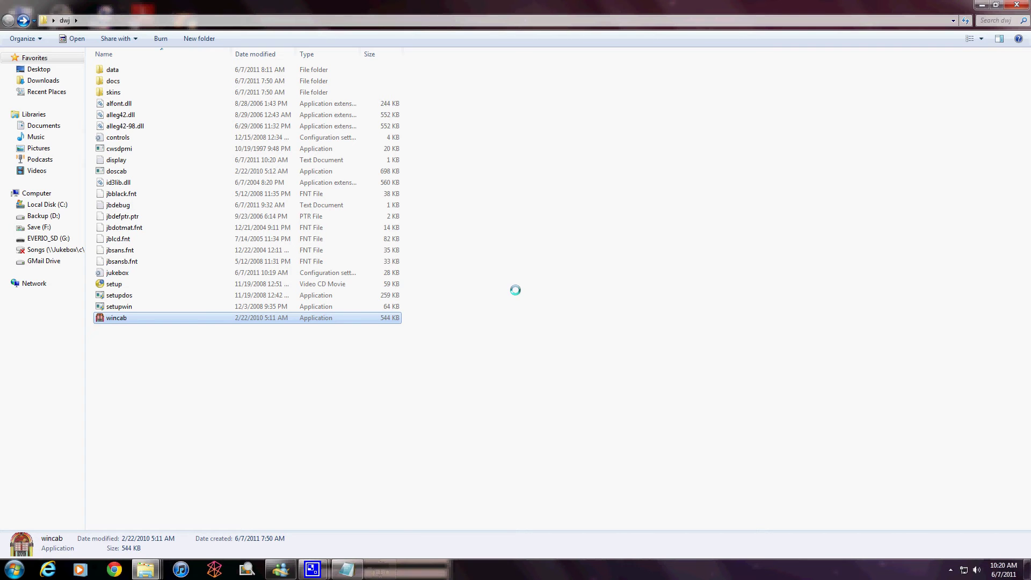
# Maximize the jukebox configuration file and find the songpath setting in its Index section.
pyautogui.click(346, 569)
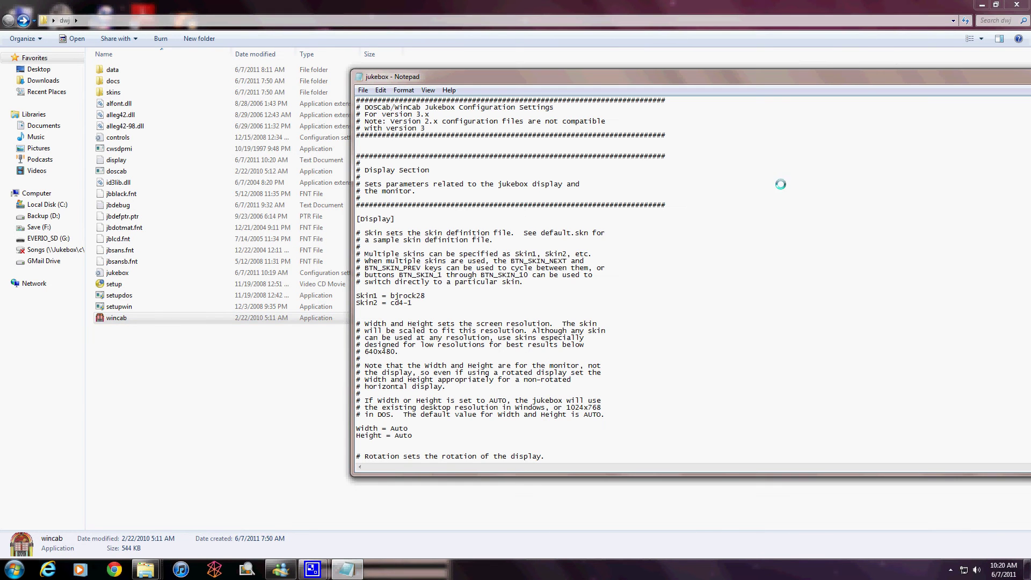
pyautogui.moveTo(898, 77); pyautogui.dragTo(594, 45)
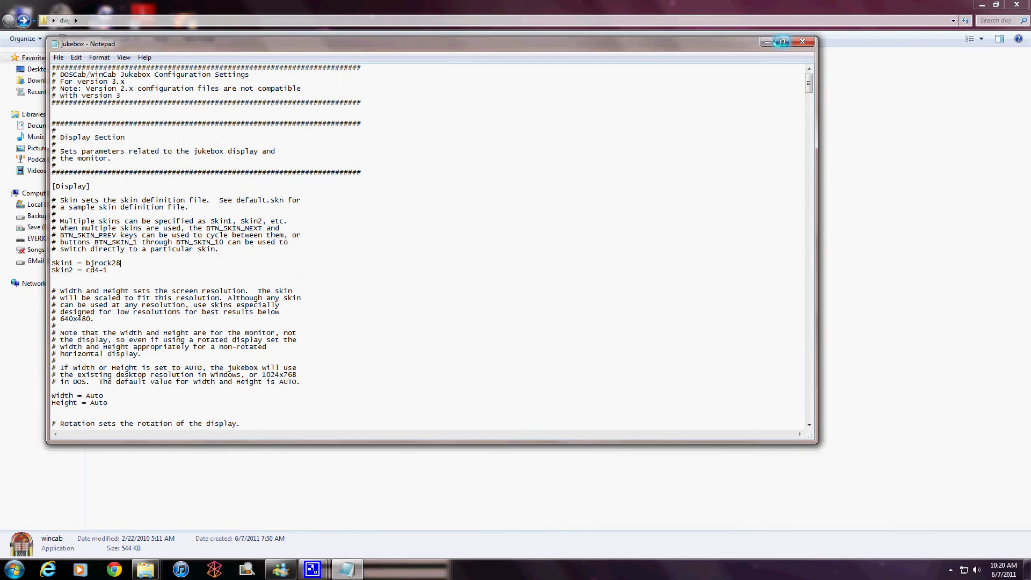
pyautogui.click(781, 42)
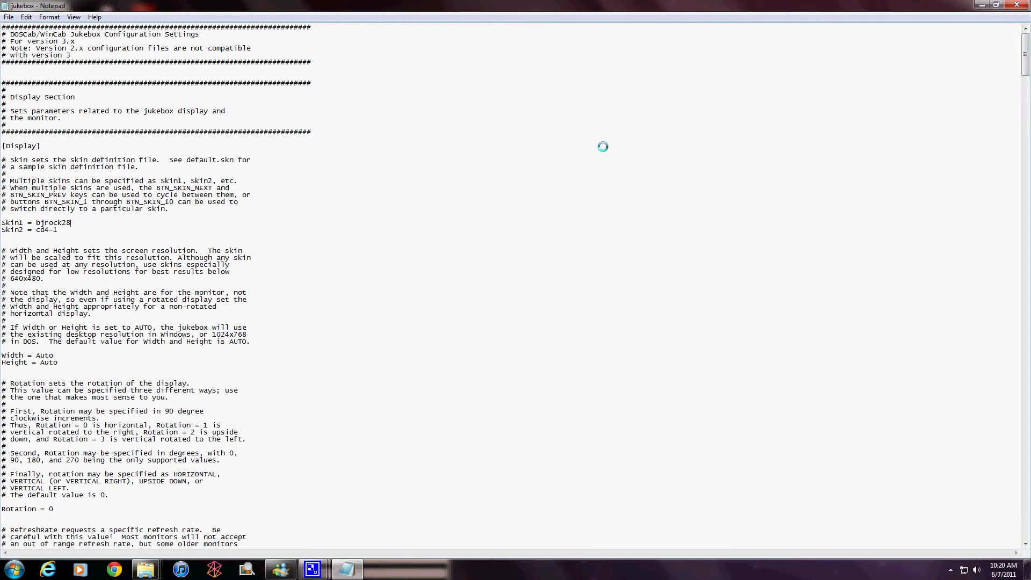
pyautogui.hotkey('ctrl', 'f')
pyautogui.write('song')
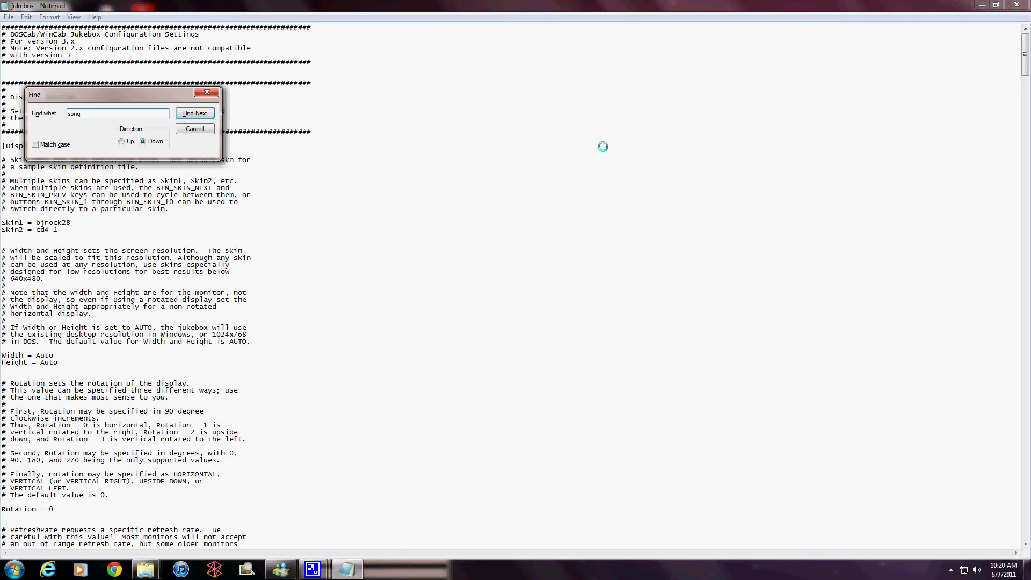
pyautogui.write('path')
pyautogui.press('Return')
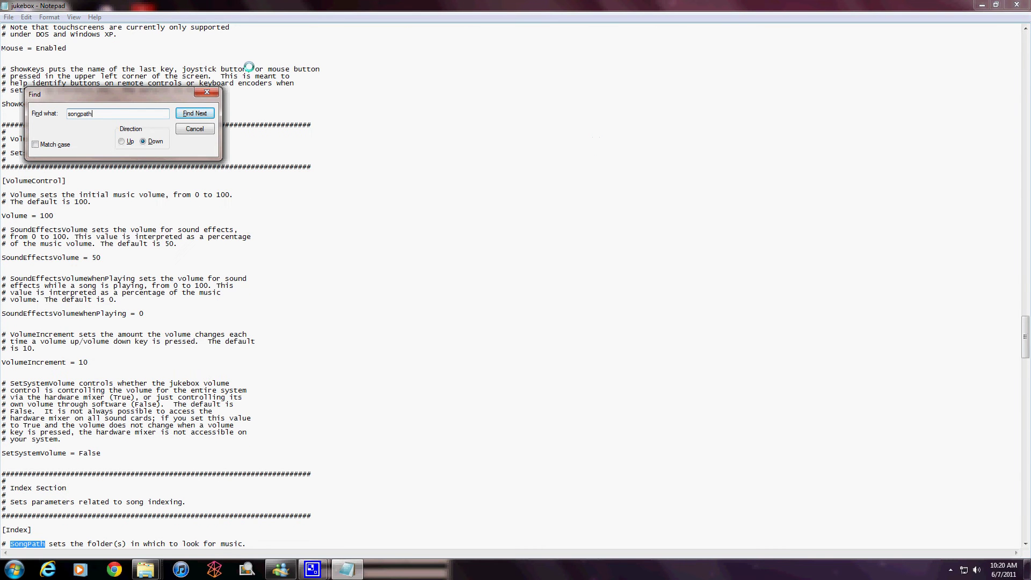
pyautogui.click(207, 92)
pyautogui.scroll(-4, 459, 334)
pyautogui.scroll(-6, 459, 334)
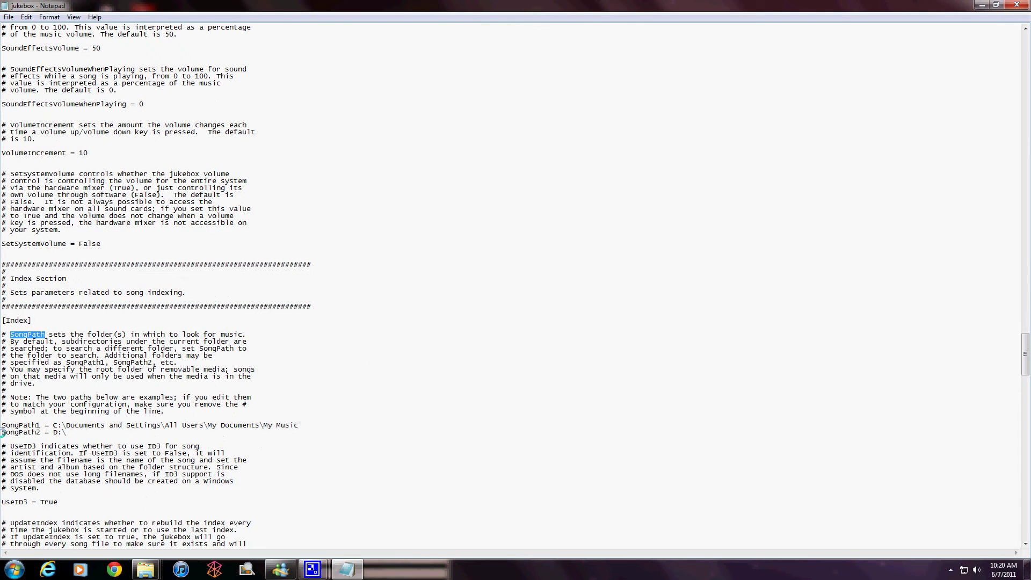
# Comment out the SongPath2 line with # and set its folder path to F:\test.
pyautogui.click(4, 433)
pyautogui.write('#')
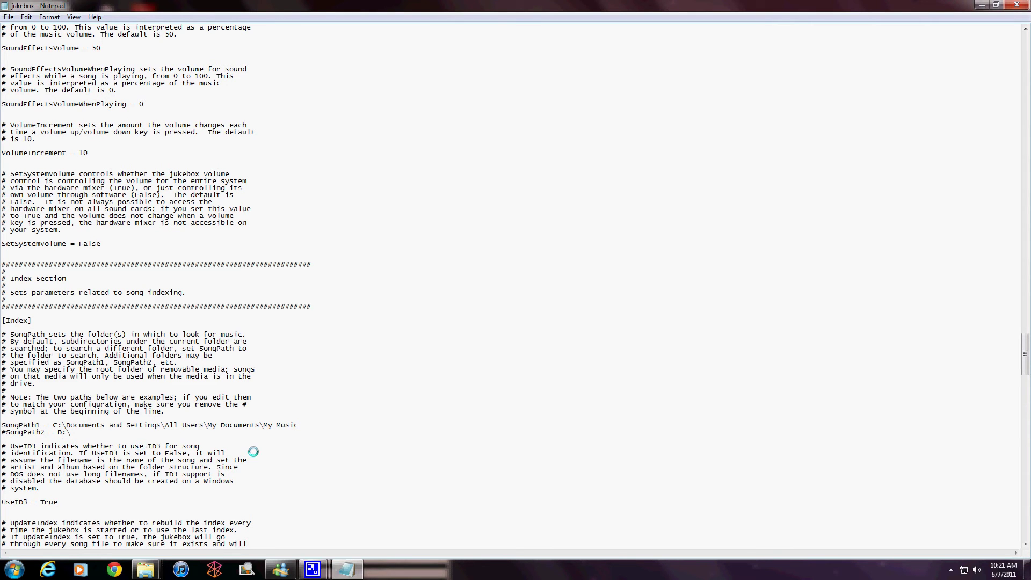
pyautogui.press('BackSpace')
pyautogui.write('st')
pyautogui.moveTo(15, 433); pyautogui.dragTo(86, 433)
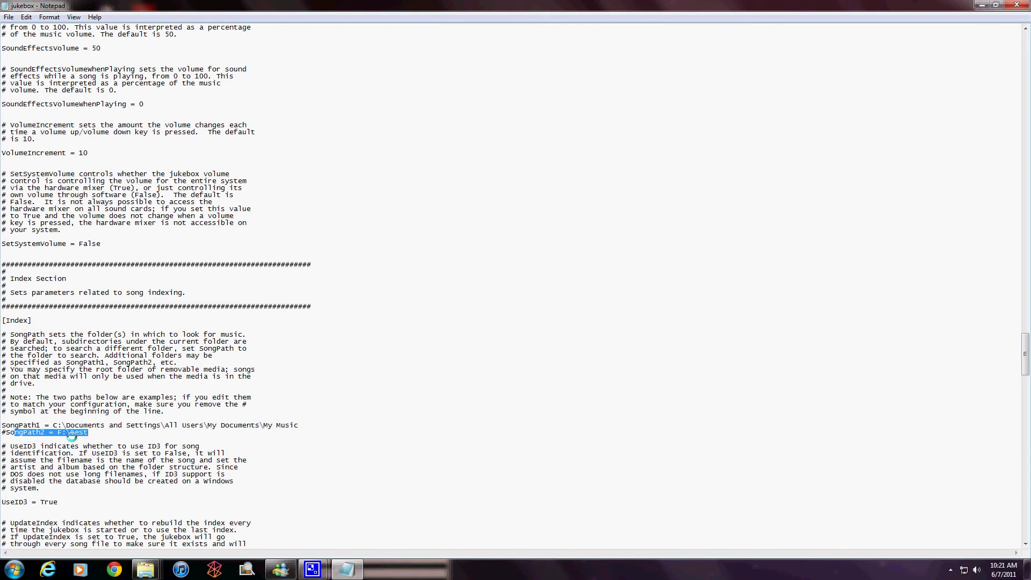
pyautogui.click(22, 433)
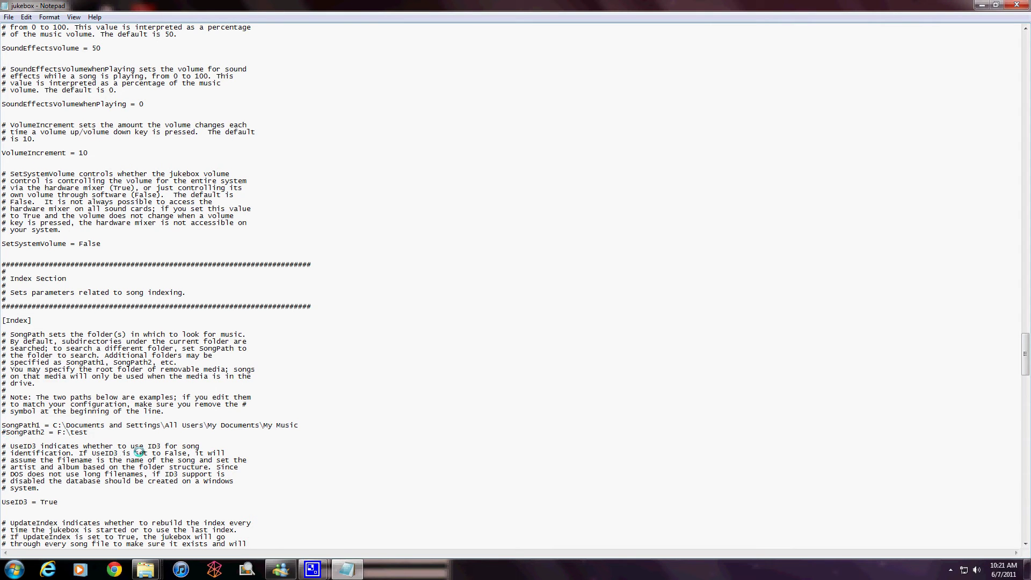
# Remove the # in front of the SongPath2 line and save the configuration file.
pyautogui.press('Delete')
pyautogui.click(8, 16)
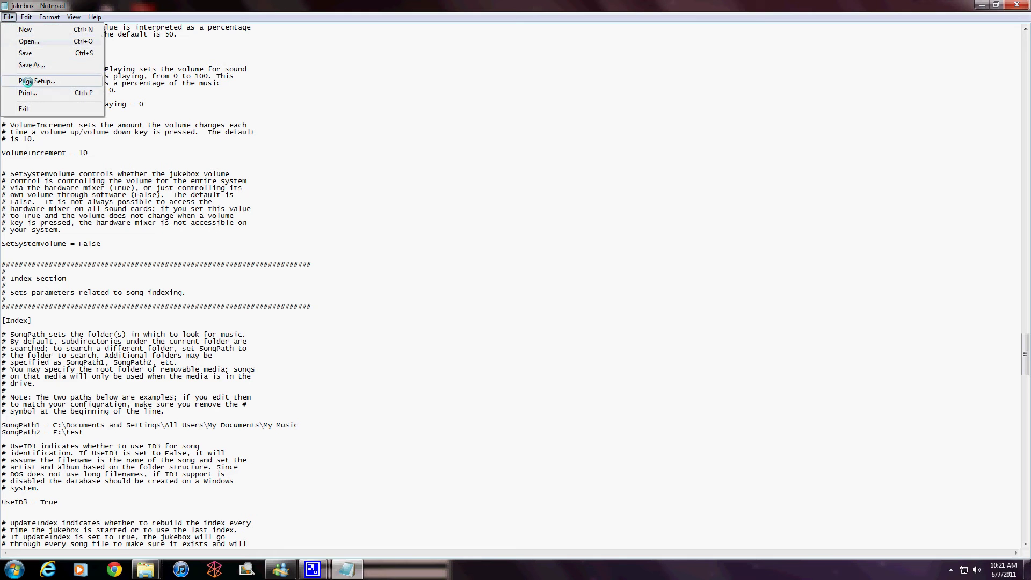
pyautogui.click(24, 56)
# Close the configuration file and run wincab to check the song list, exiting the jukebox again.
pyautogui.click(1016, 5)
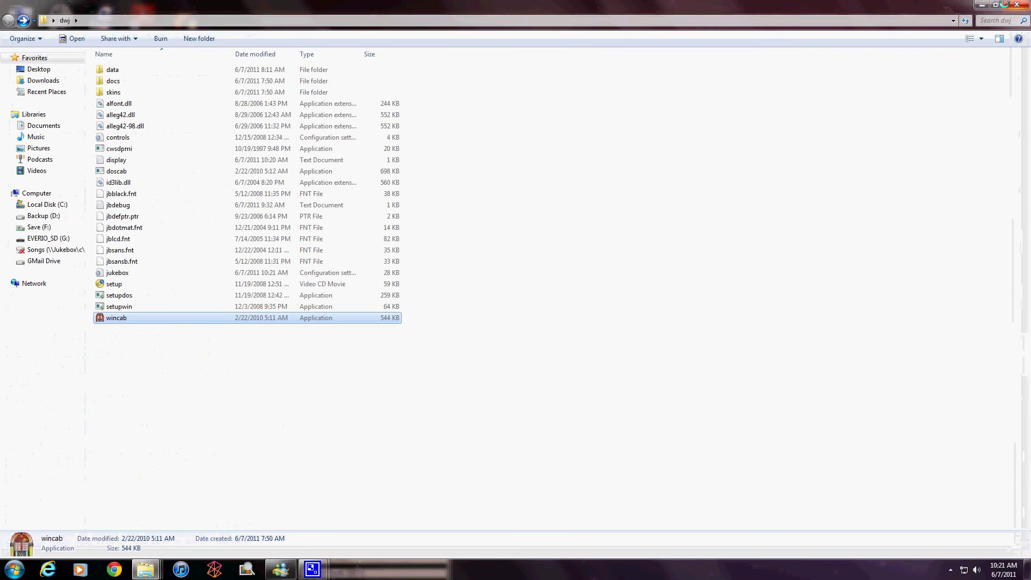
pyautogui.doubleClick(135, 318)
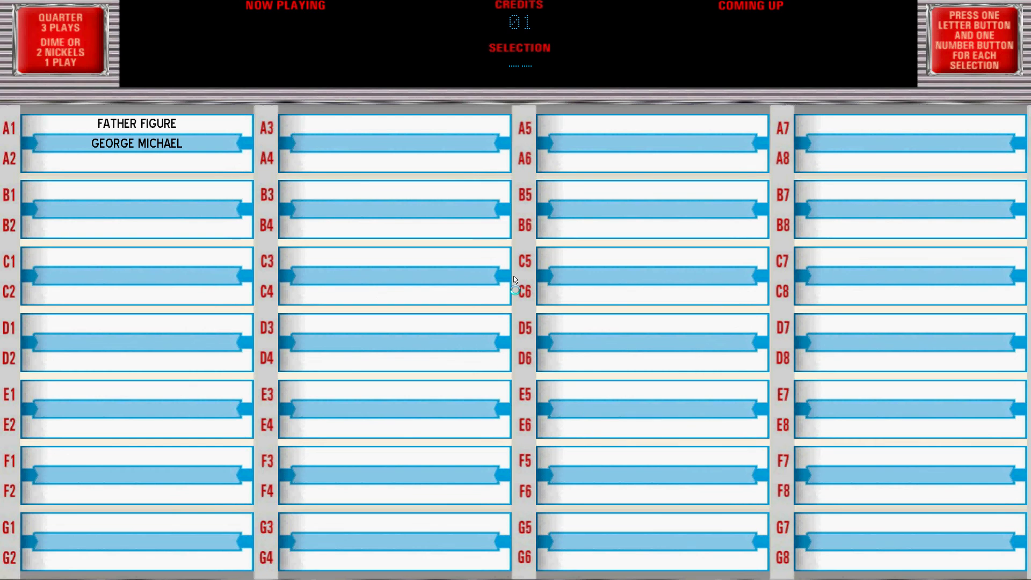
pyautogui.press('Escape')
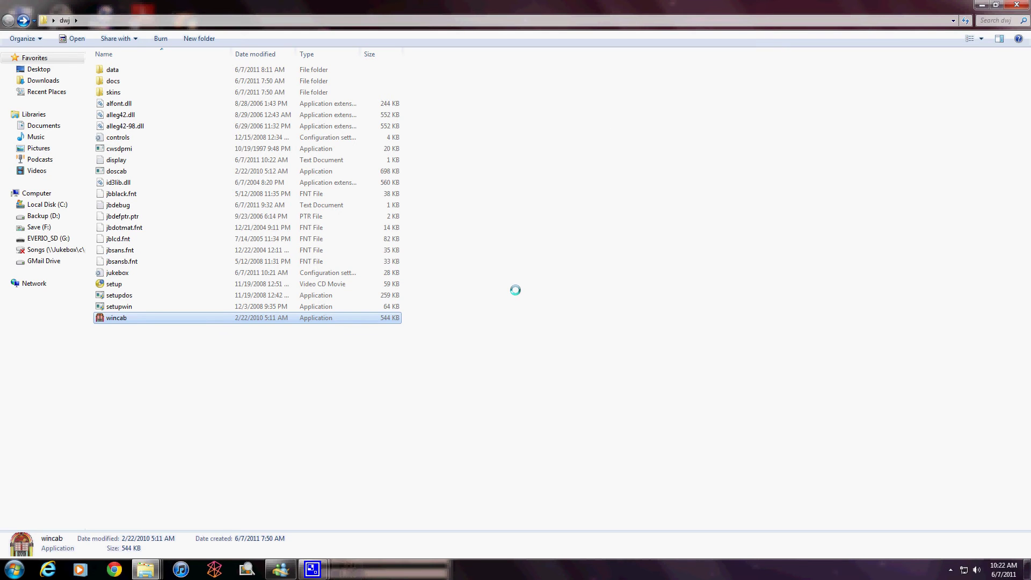
# Reopen the jukebox configuration file and search for "coin" to examine the insert-coin message settings.
pyautogui.doubleClick(319, 273)
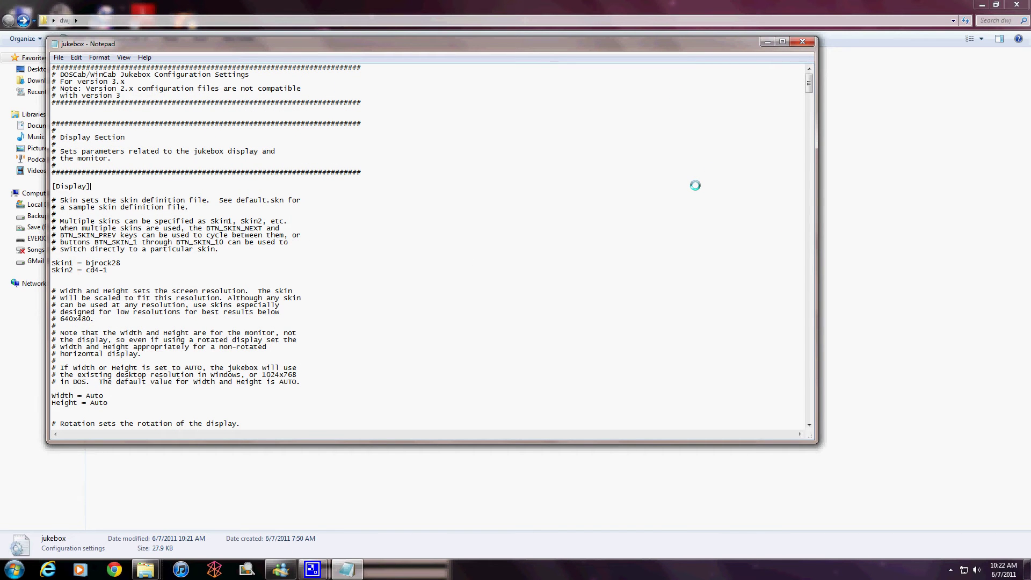
pyautogui.hotkey('ctrl', 'f')
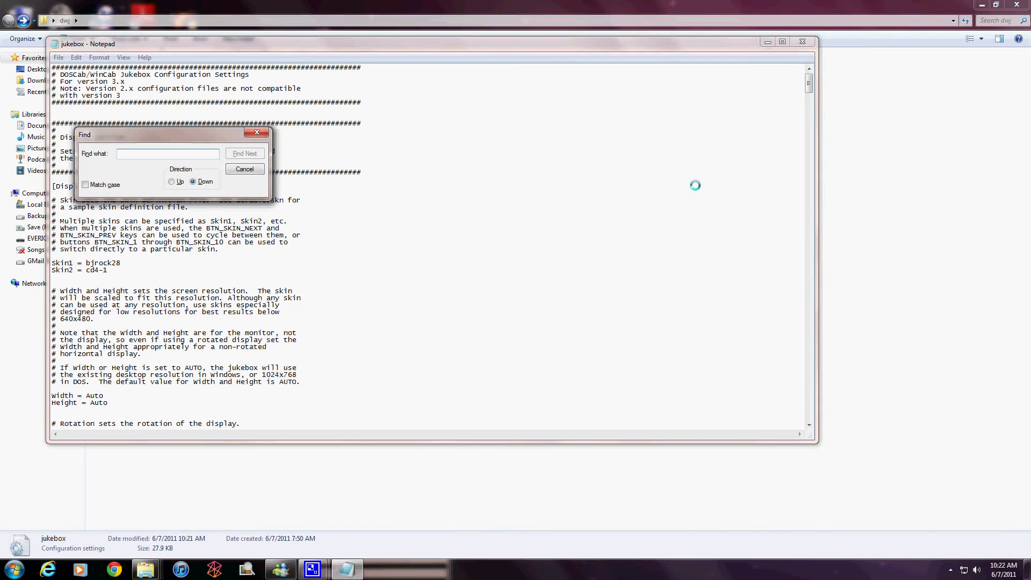
pyautogui.write('coin')
pyautogui.press('Return')
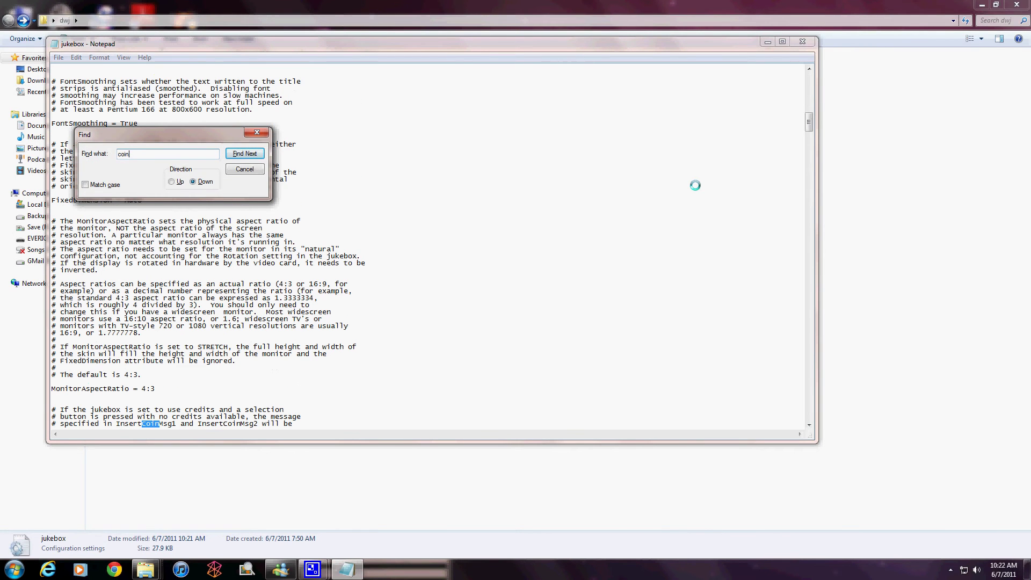
pyautogui.click(257, 132)
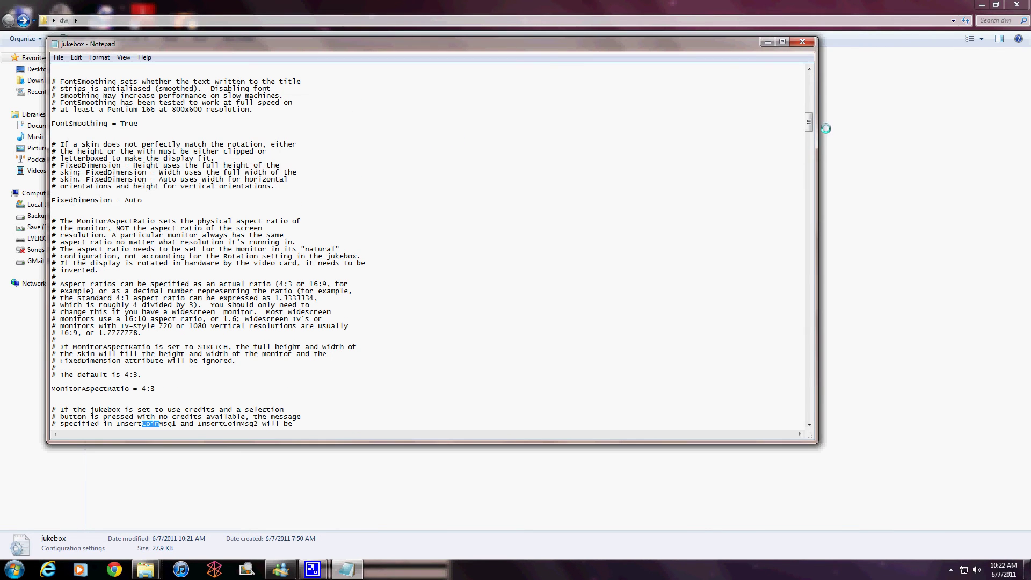
pyautogui.scroll(-10, 273, 218)
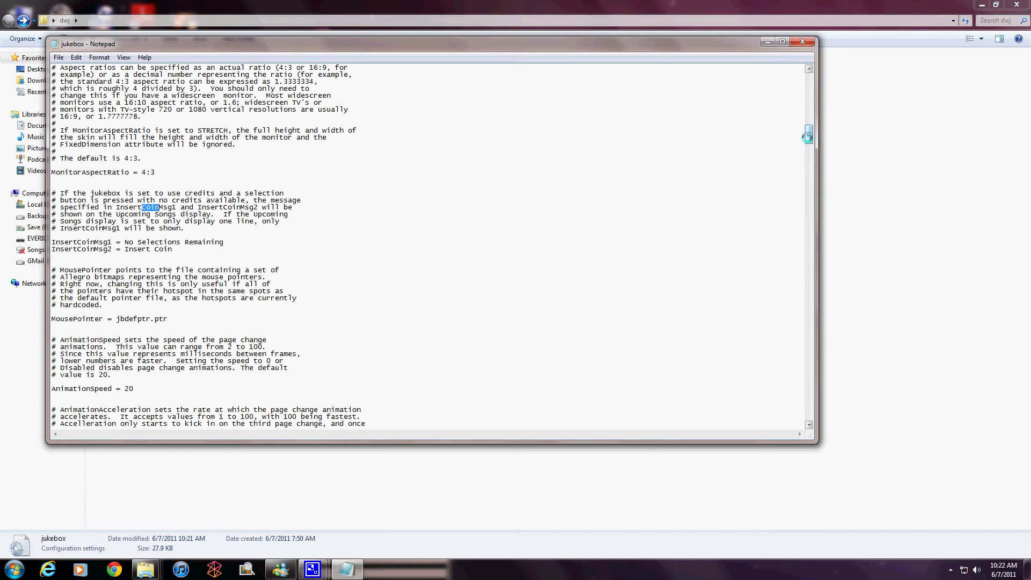
# Set RequireCredits to True in the Settings section of the jukebox configuration and save the file.
pyautogui.moveTo(808, 137); pyautogui.dragTo(810, 170)
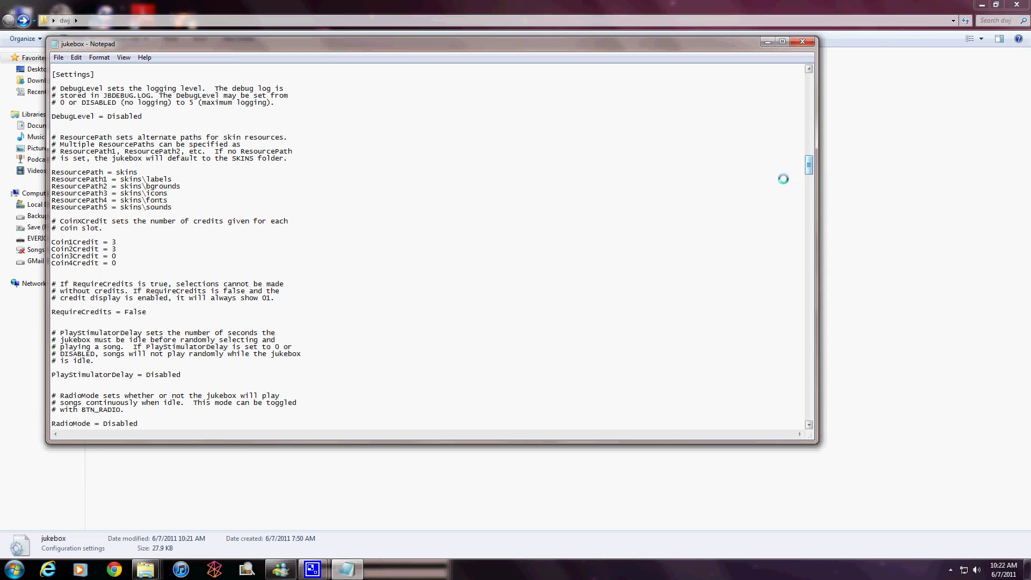
pyautogui.moveTo(52, 312); pyautogui.dragTo(149, 315)
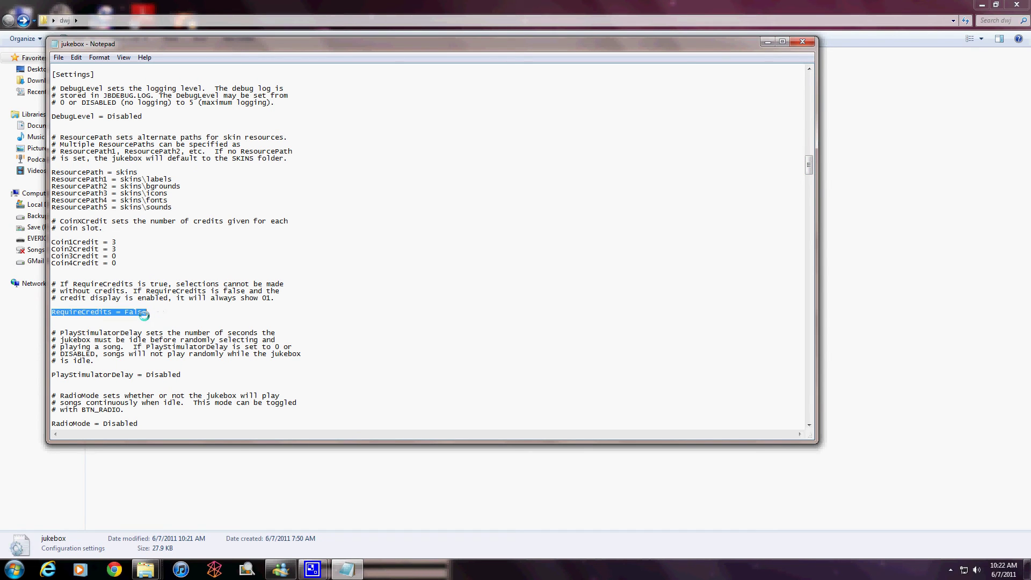
pyautogui.click(150, 314)
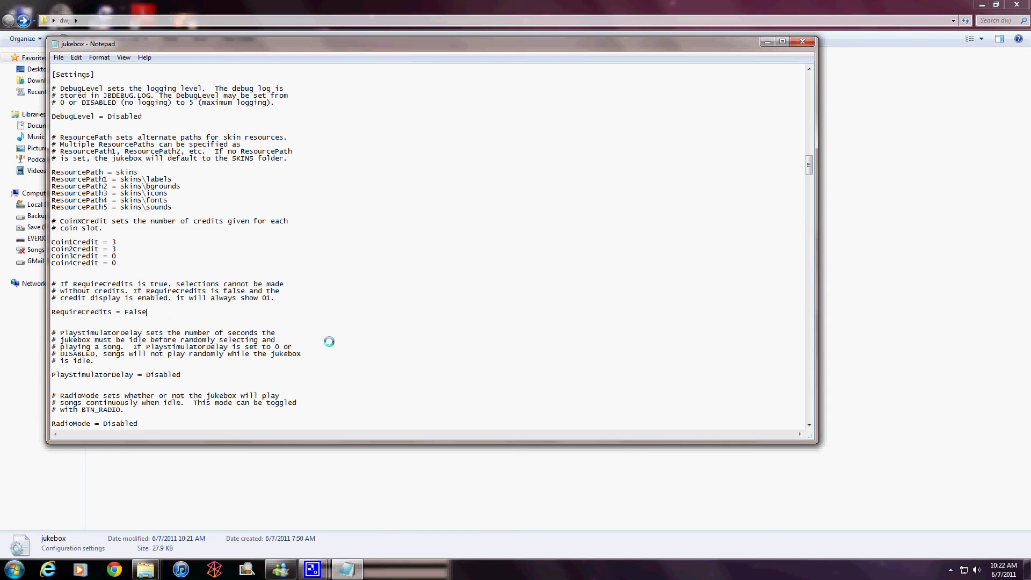
pyautogui.press('BackSpace')
pyautogui.press('BackSpace')
pyautogui.press('BackSpace')
pyautogui.doubleClick(113, 241)
pyautogui.doubleClick(114, 249)
pyautogui.click(57, 57)
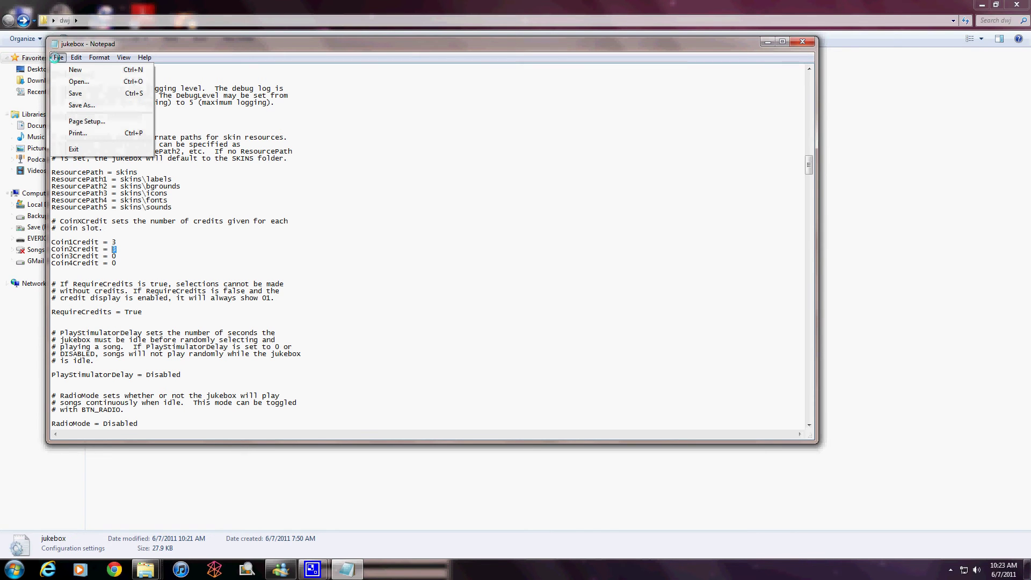
pyautogui.click(81, 91)
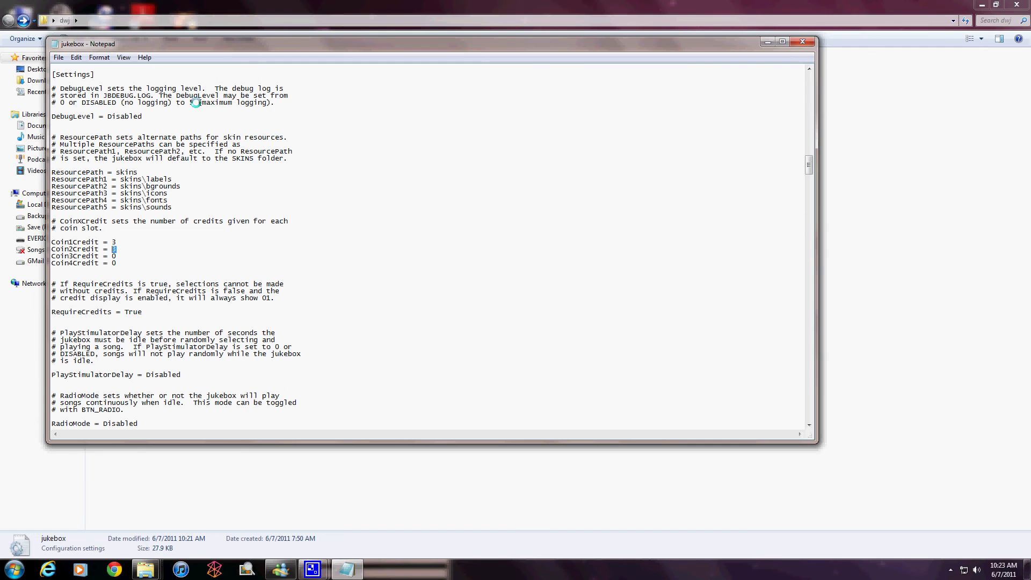
# Close the configuration file and run wincab to test adding coin credits, exiting the jukebox again.
pyautogui.click(798, 41)
pyautogui.click(105, 319)
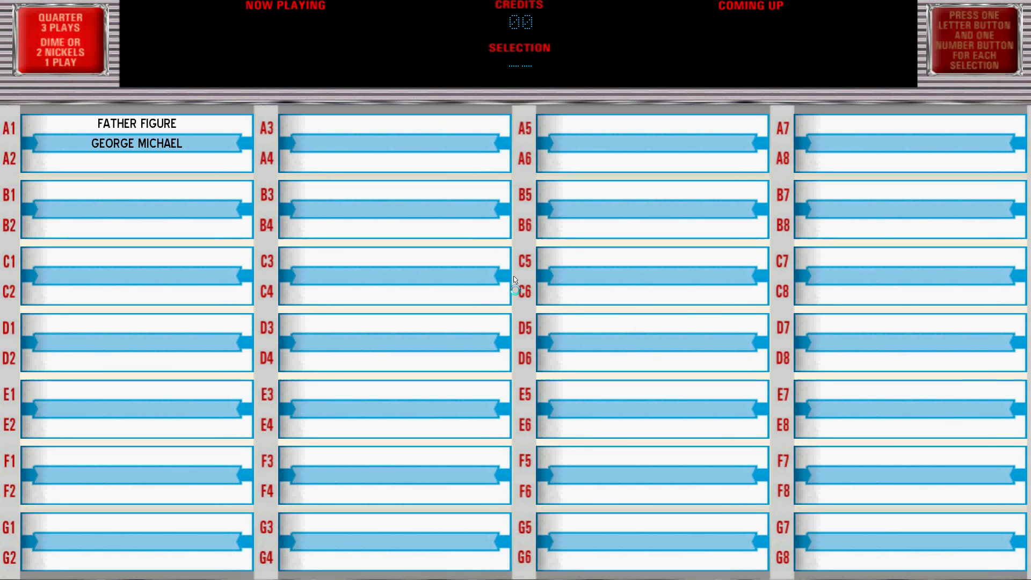
pyautogui.press('5')
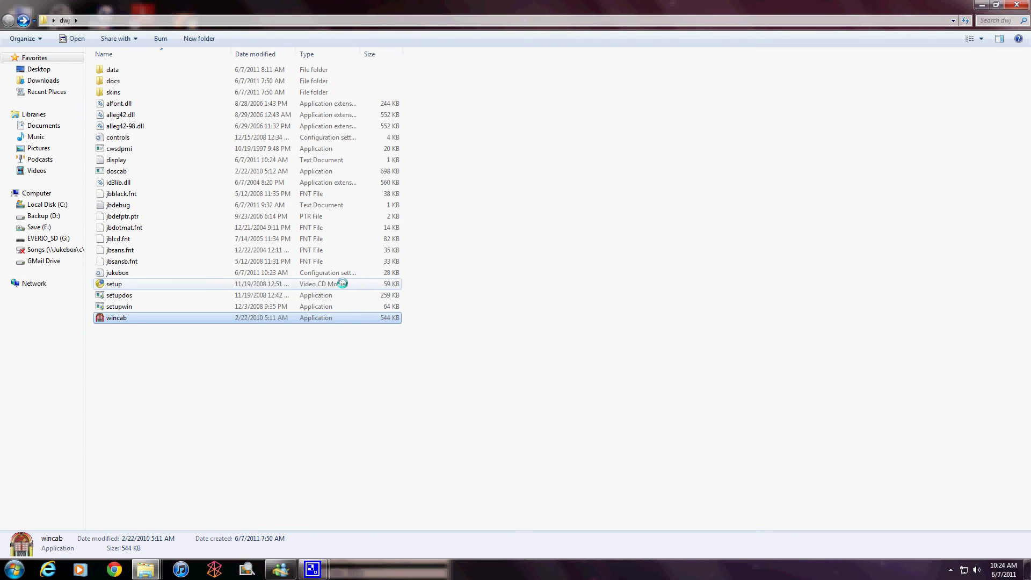
# Reopen the jukebox configuration file and maximize its window.
pyautogui.click(125, 272)
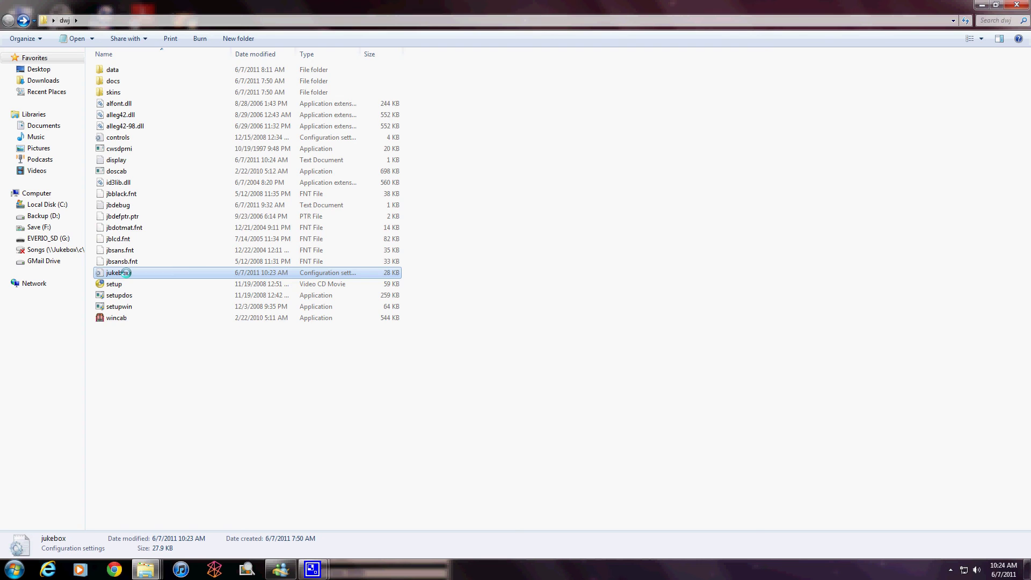
pyautogui.doubleClick(125, 273)
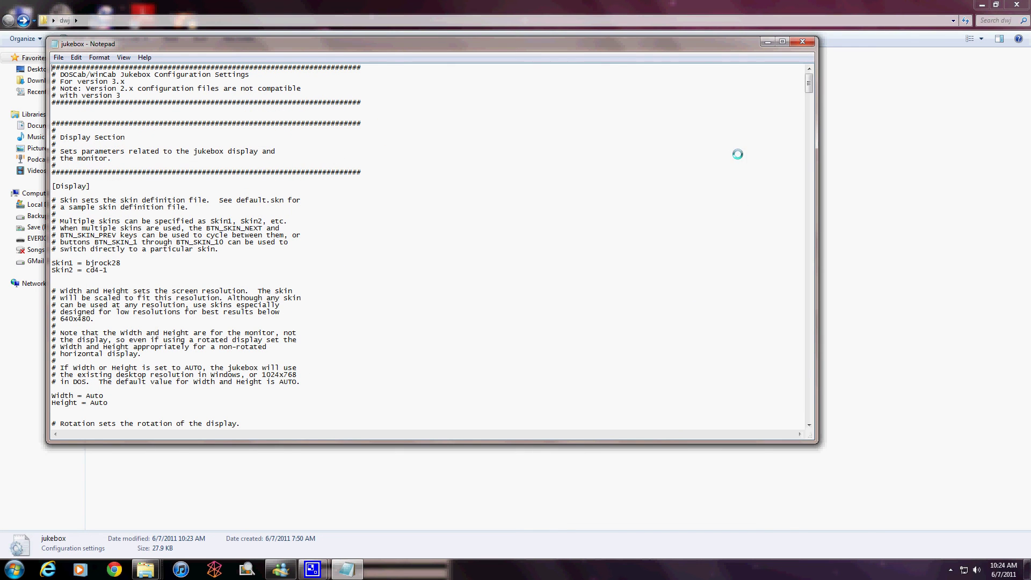
pyautogui.click(784, 42)
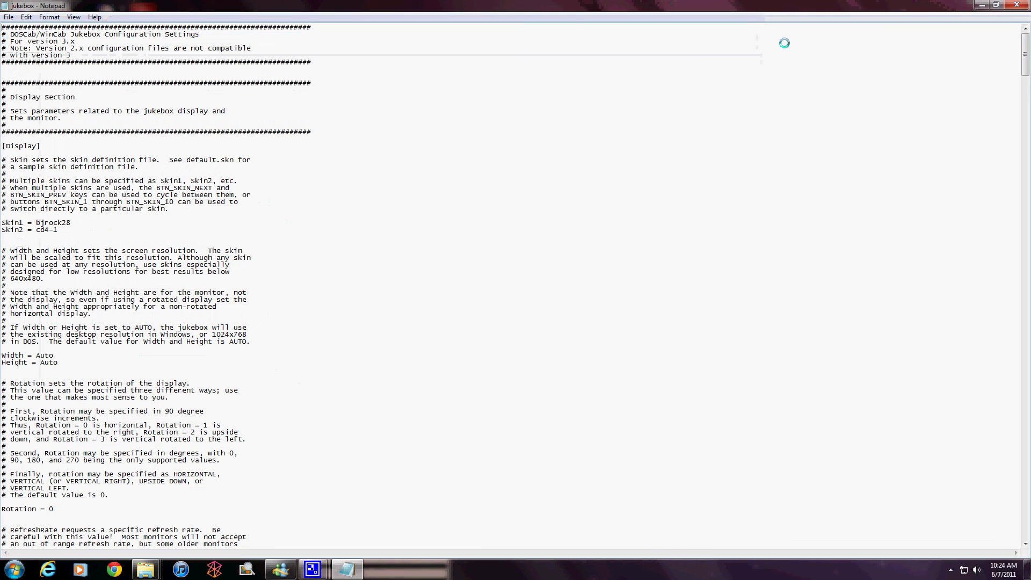